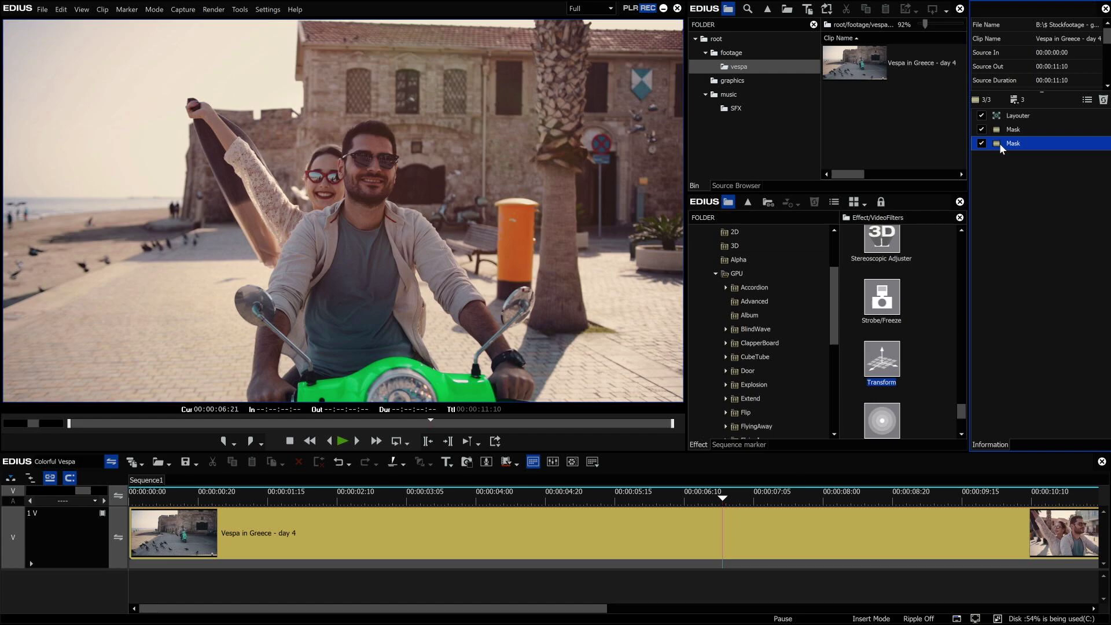
Track the second Mask's shape forward over the man's face, preview the result and confirm.
double_click(998, 143)
left_click(875, 117)
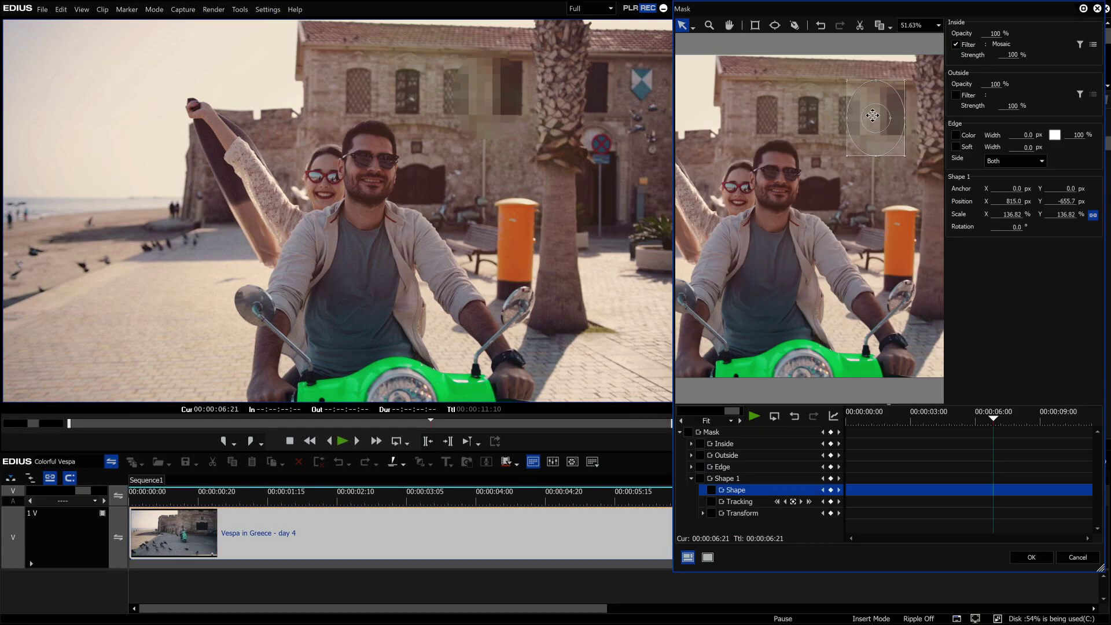
left_click(780, 174)
left_click(810, 502)
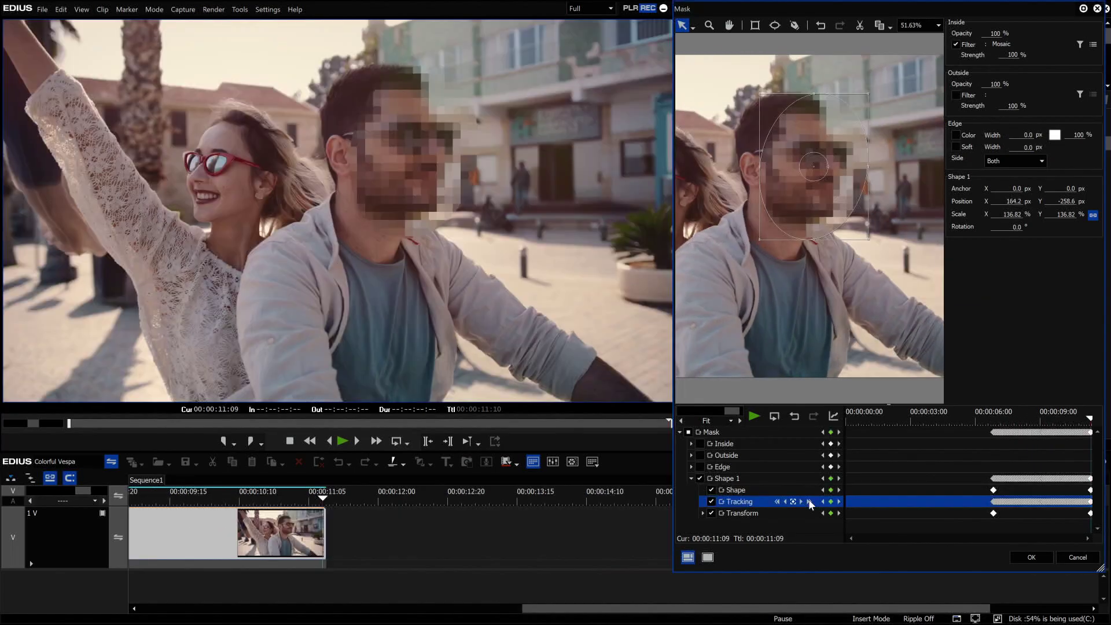
key("space")
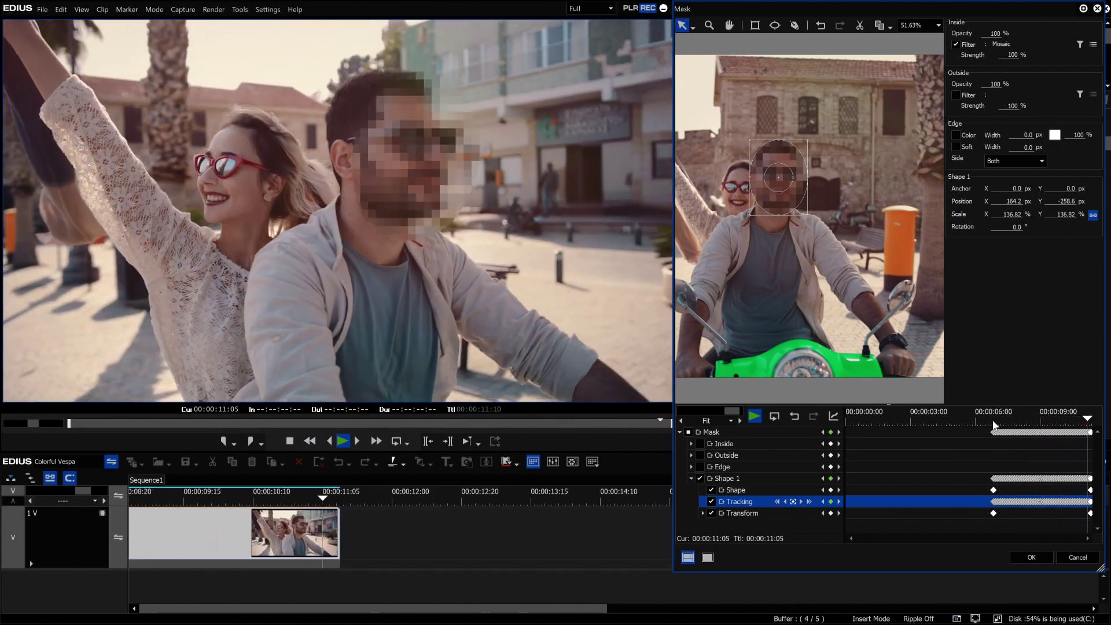
left_click(1034, 558)
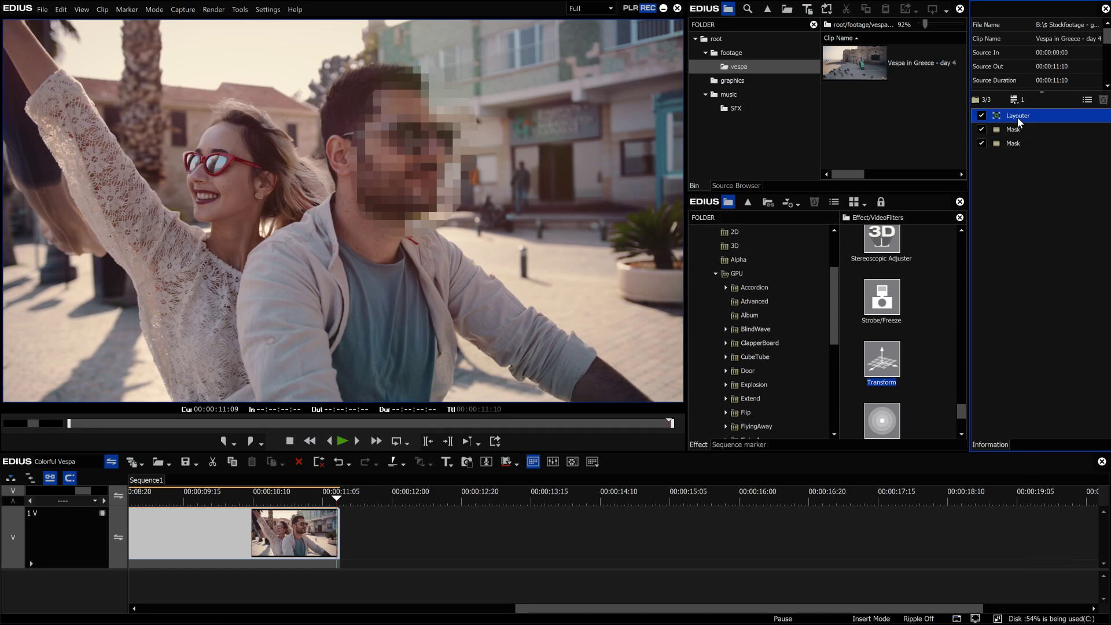
Open the Layouter tracking settings in the Jenny's shopping day sequence.
left_click(887, 373)
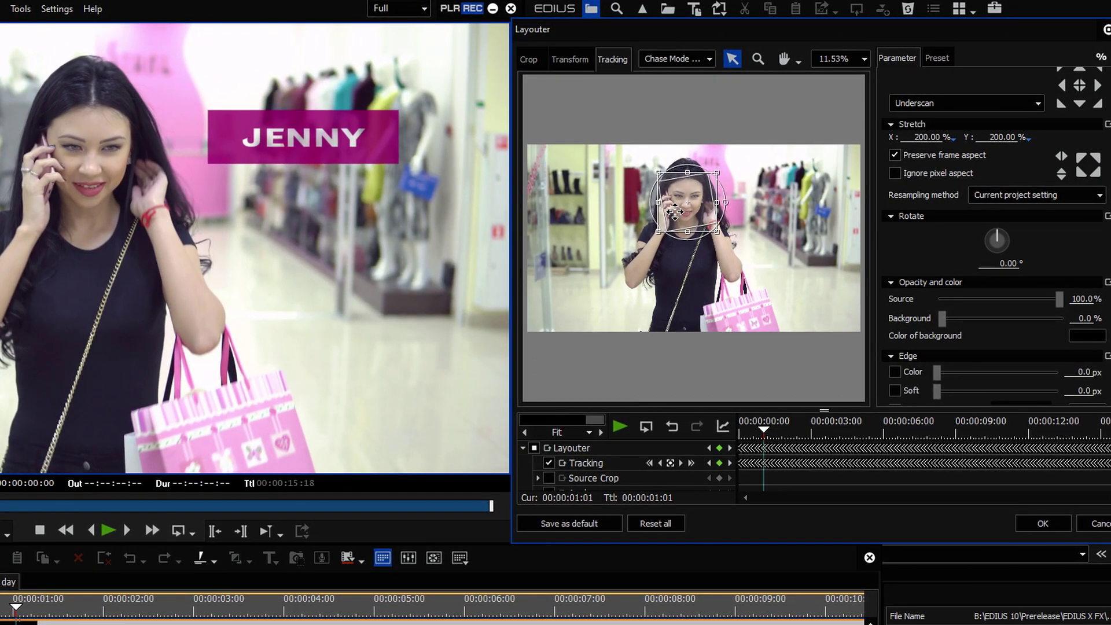
Apply the tracked rotation to the JENNY title and set its rotate angle to 16.10.
right_click(675, 211)
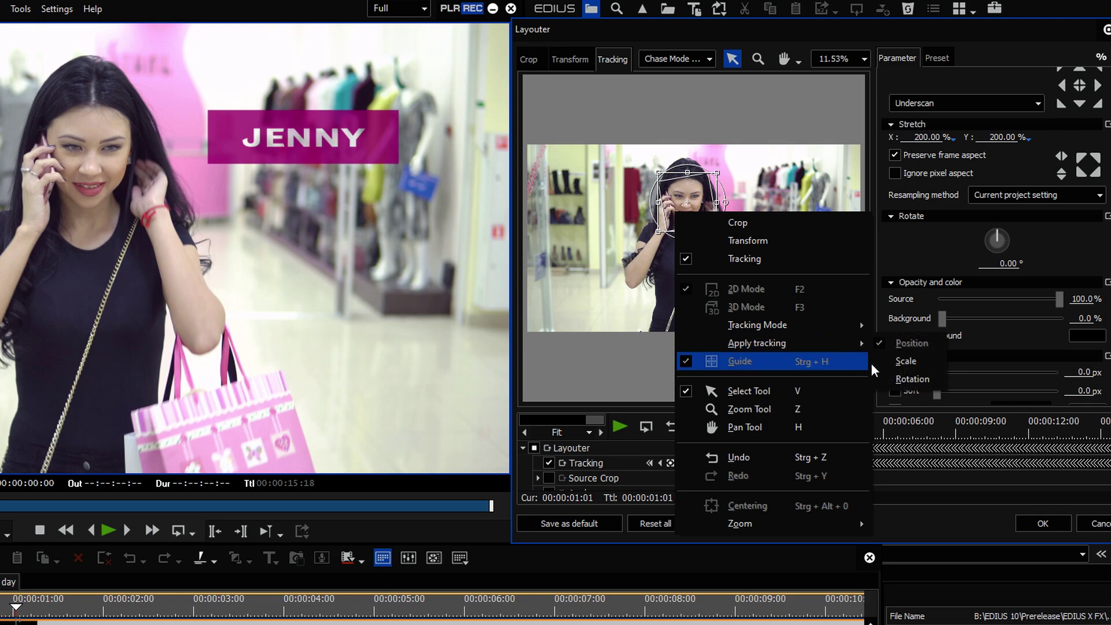
left_click(895, 379)
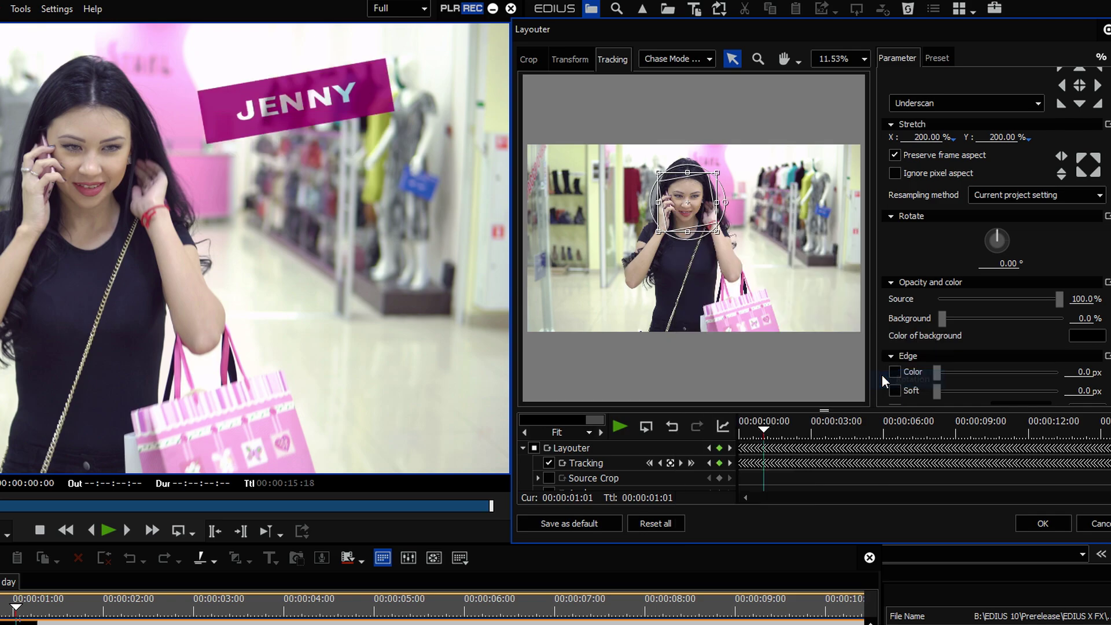
left_click(1008, 263)
type("16.1")
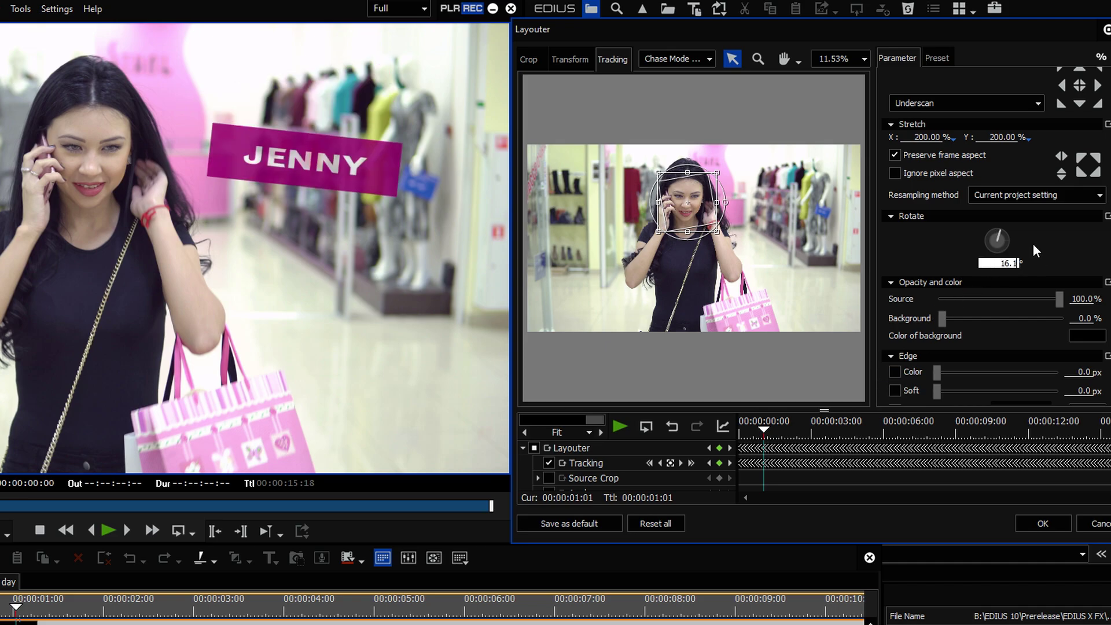
key("Return")
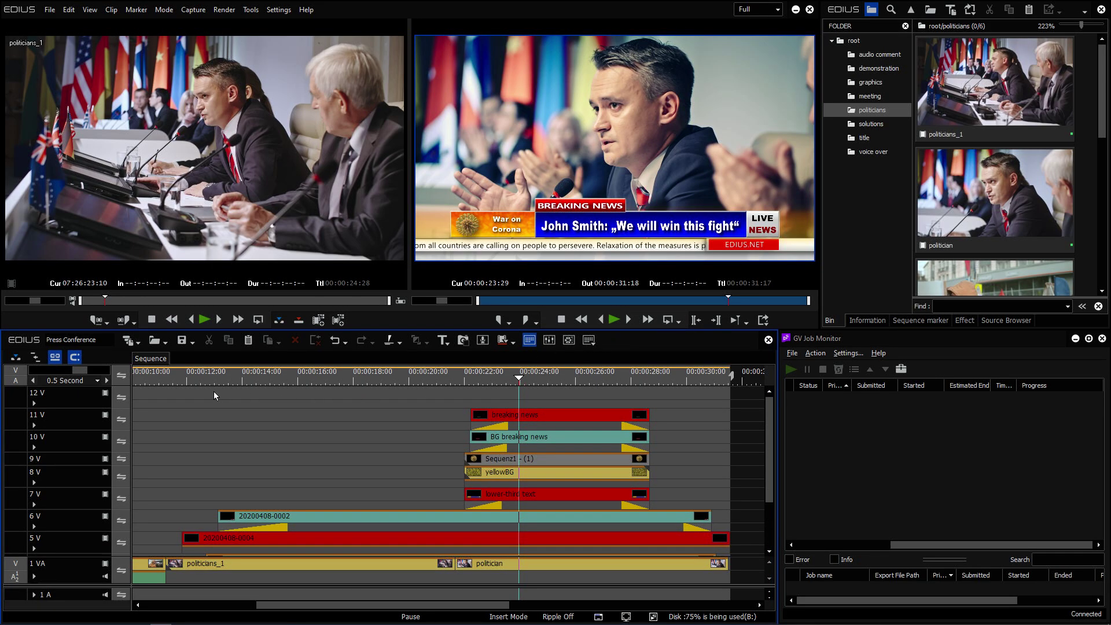
Set the playhead to 00:00:11:25 and run Render and Add to Timeline on the layers.
left_click(183, 377)
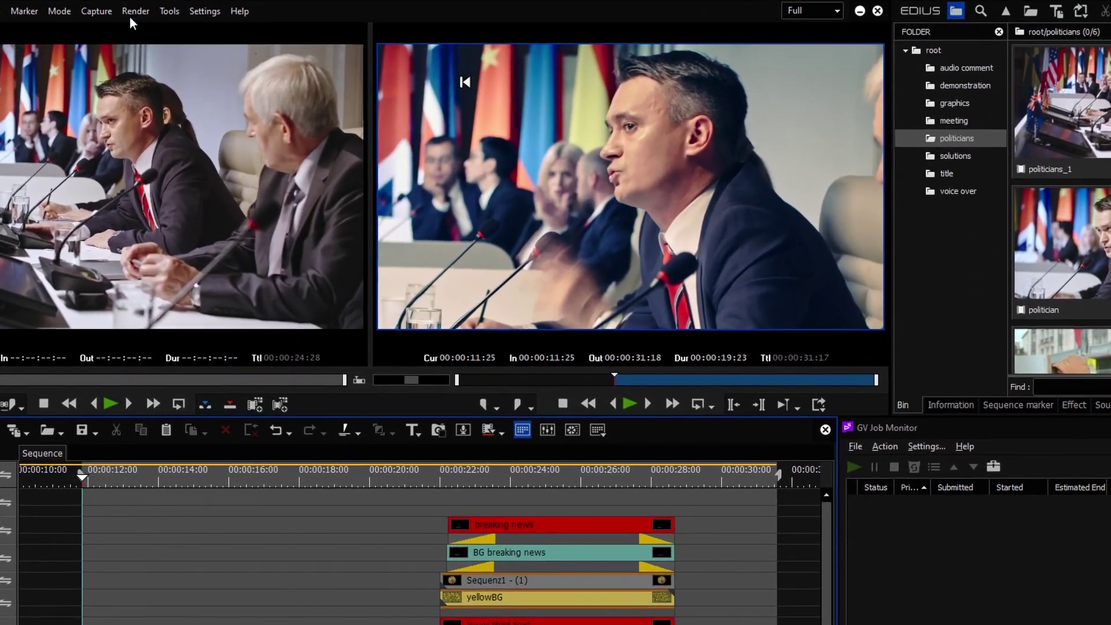
left_click(219, 10)
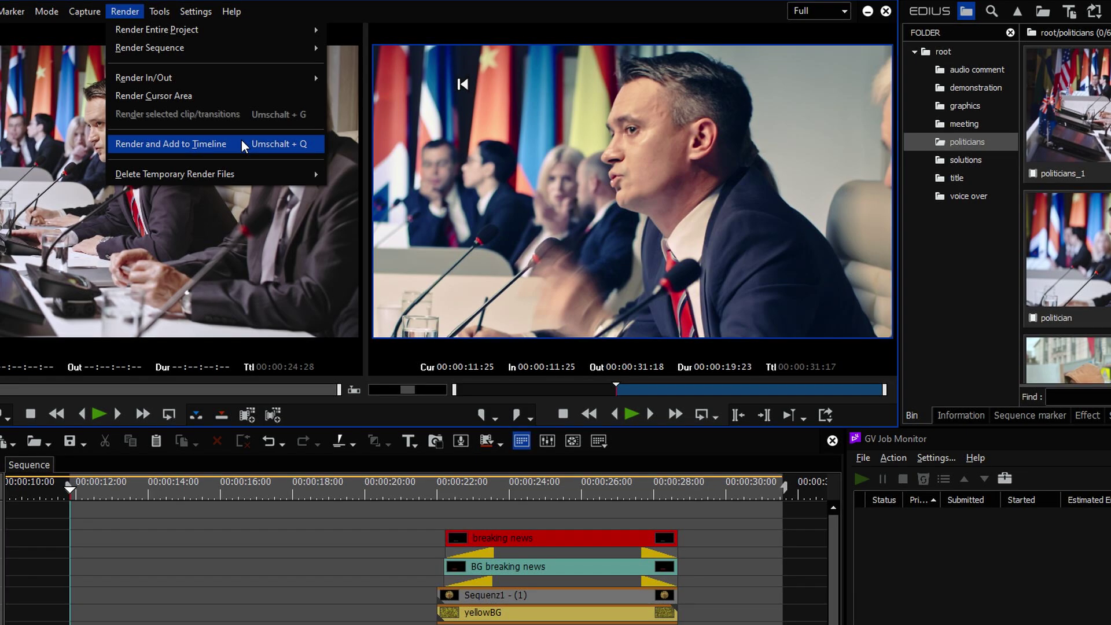
left_click(501, 441)
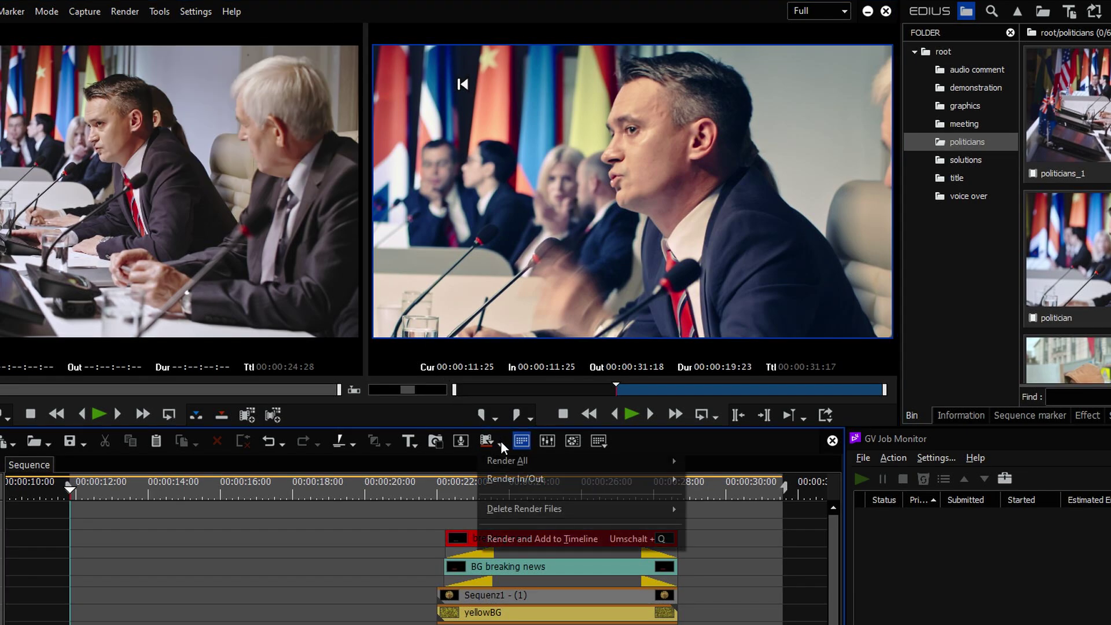
left_click(603, 535)
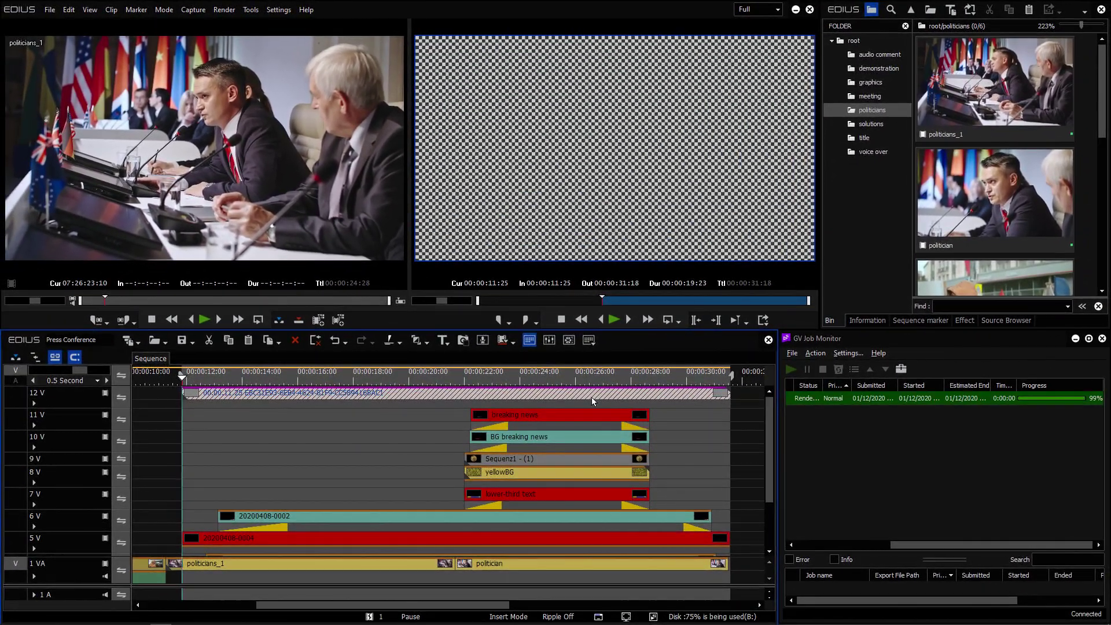
Play the Press Conference sequence with the rendered clip on track 12 V.
key("space")
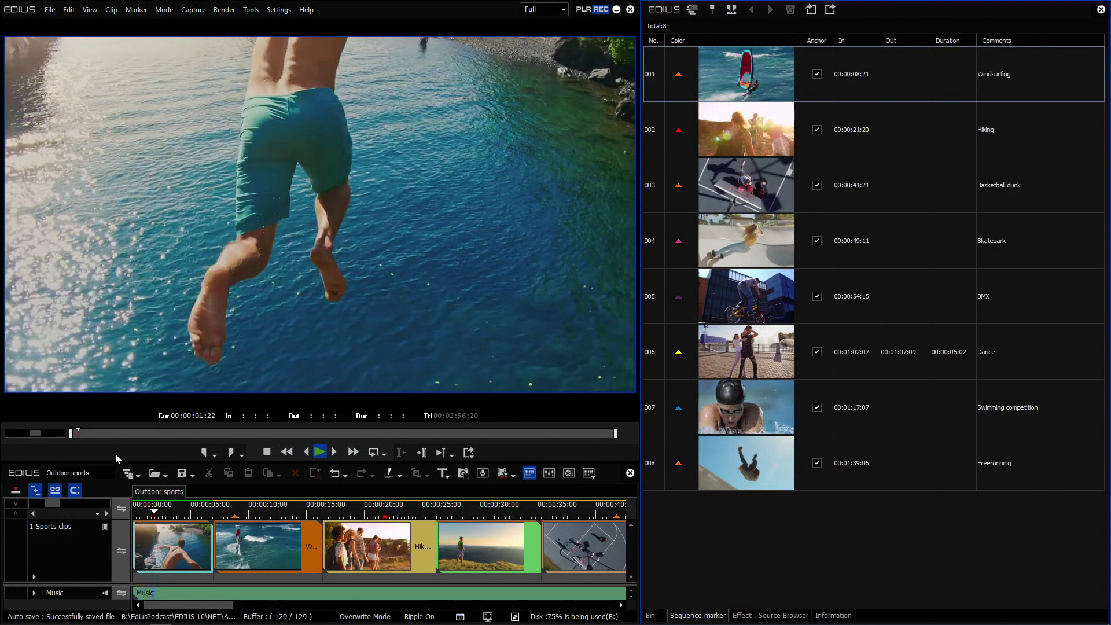
Add a sequence marker at 00:00:02:22 with the comment Cliff Diving.
key("space")
key("v")
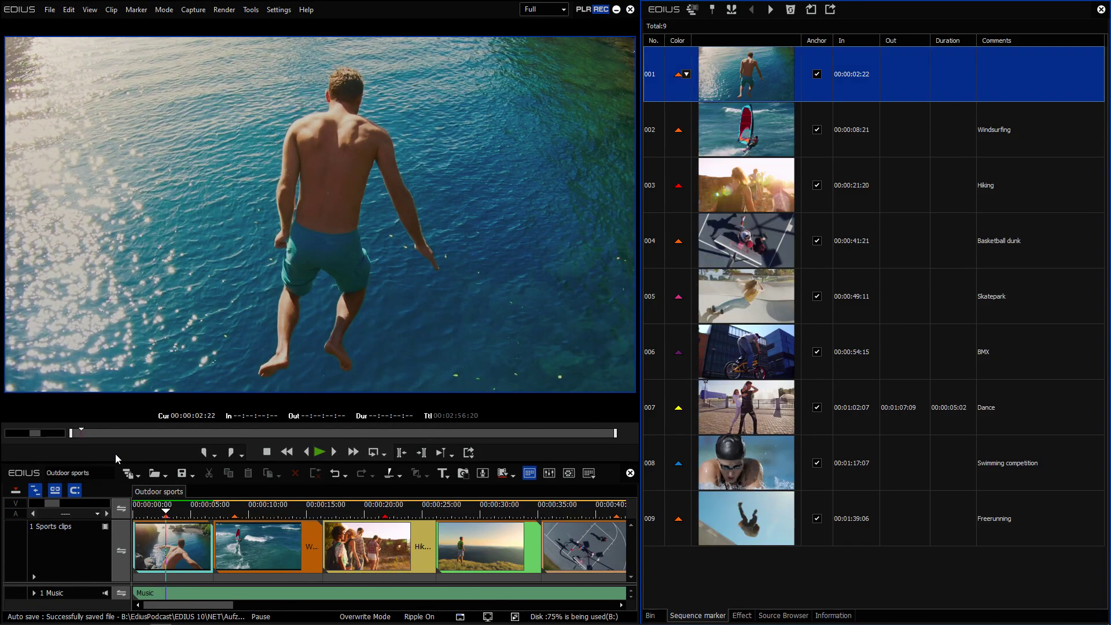
left_click(965, 95)
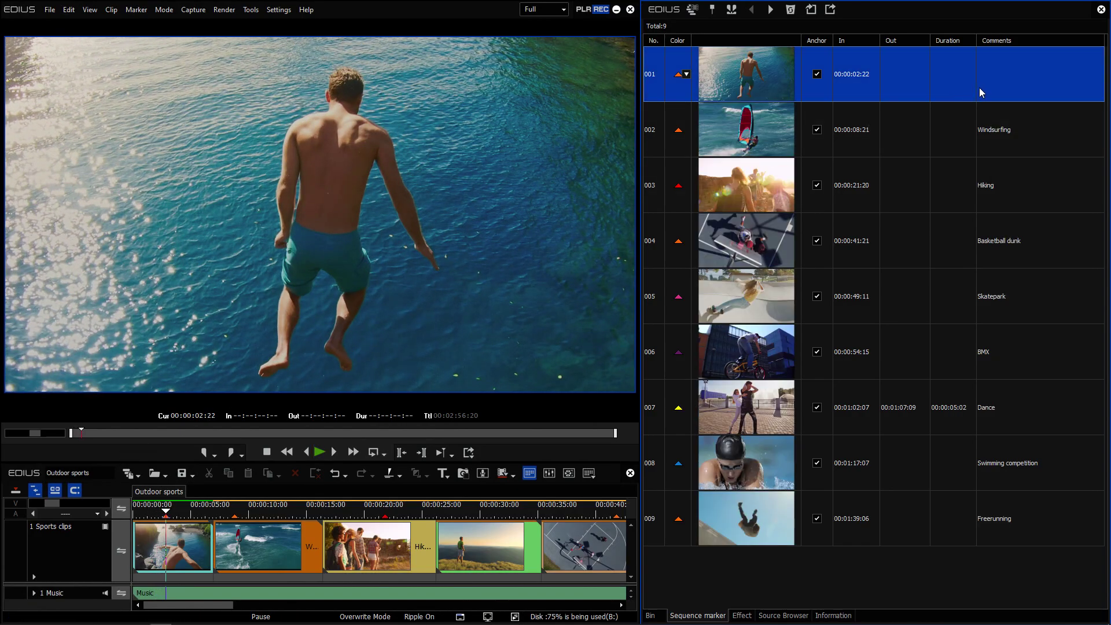
left_click(981, 92)
type("Cliff Diving")
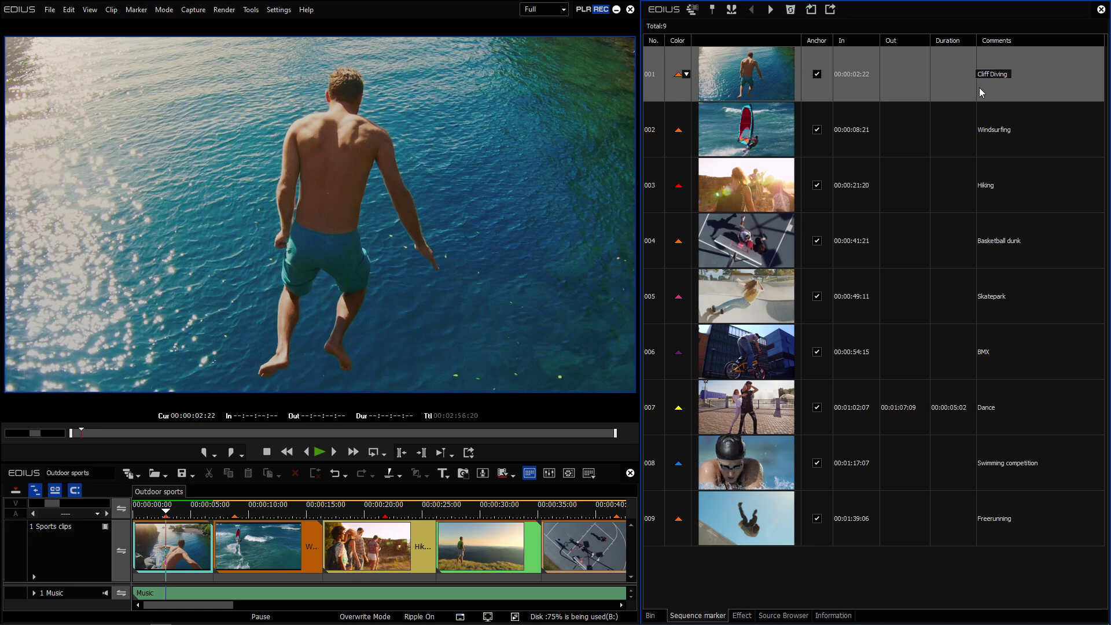
key("Return")
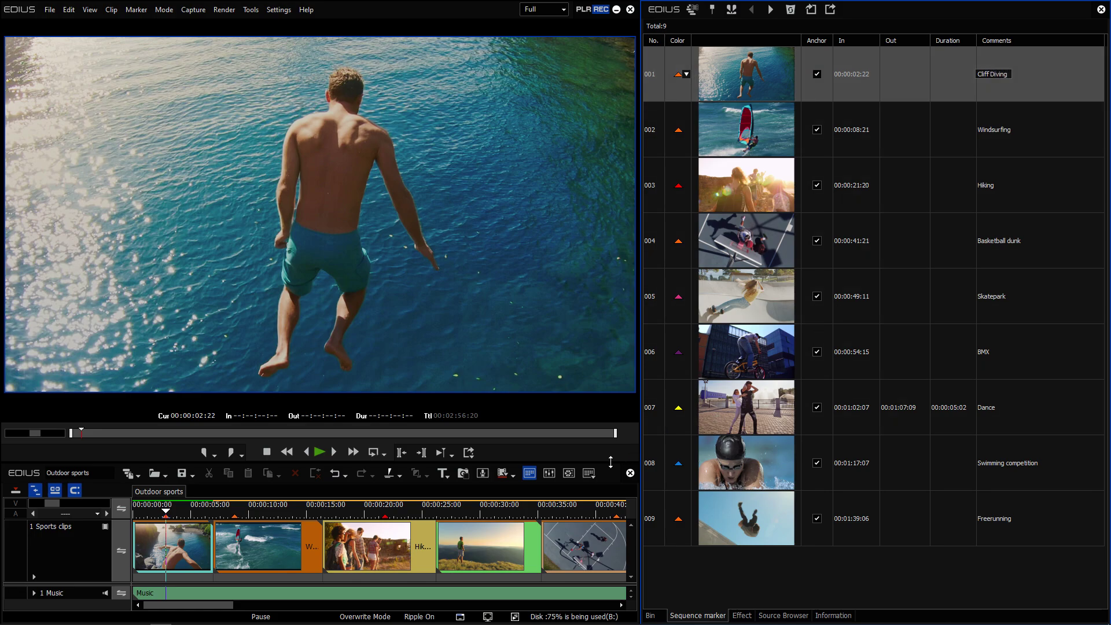
Add a Mountain Run marker spanning 00:00:27:09–00:00:33:19, then jump to the Dance and Basketball dunk markers.
left_click(451, 513)
key("i")
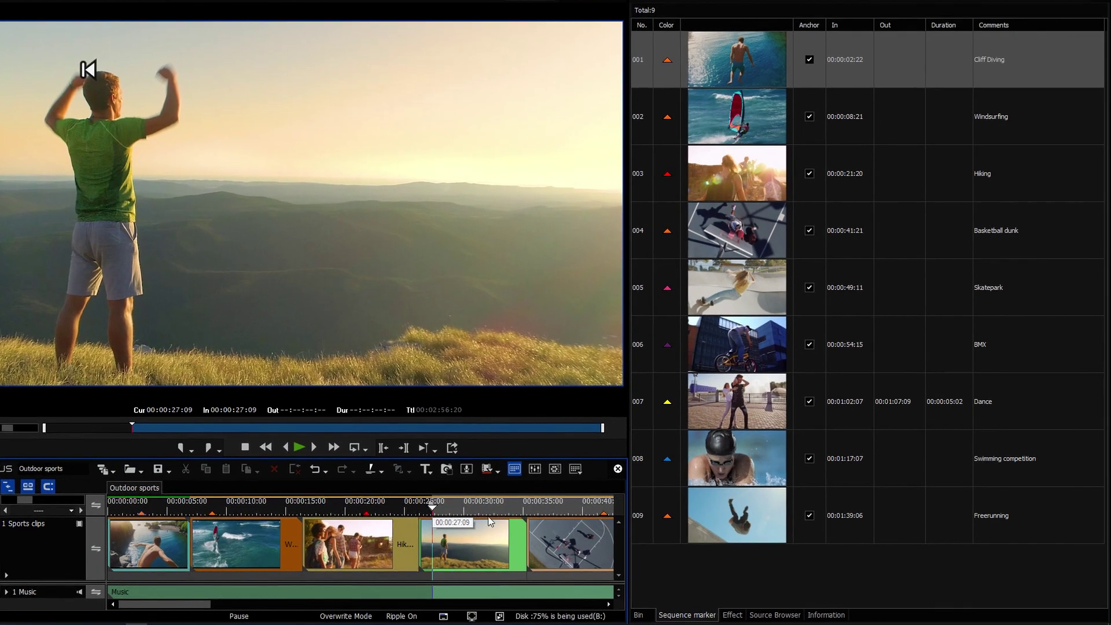
left_click_drag(452, 514, 487, 513)
key("o")
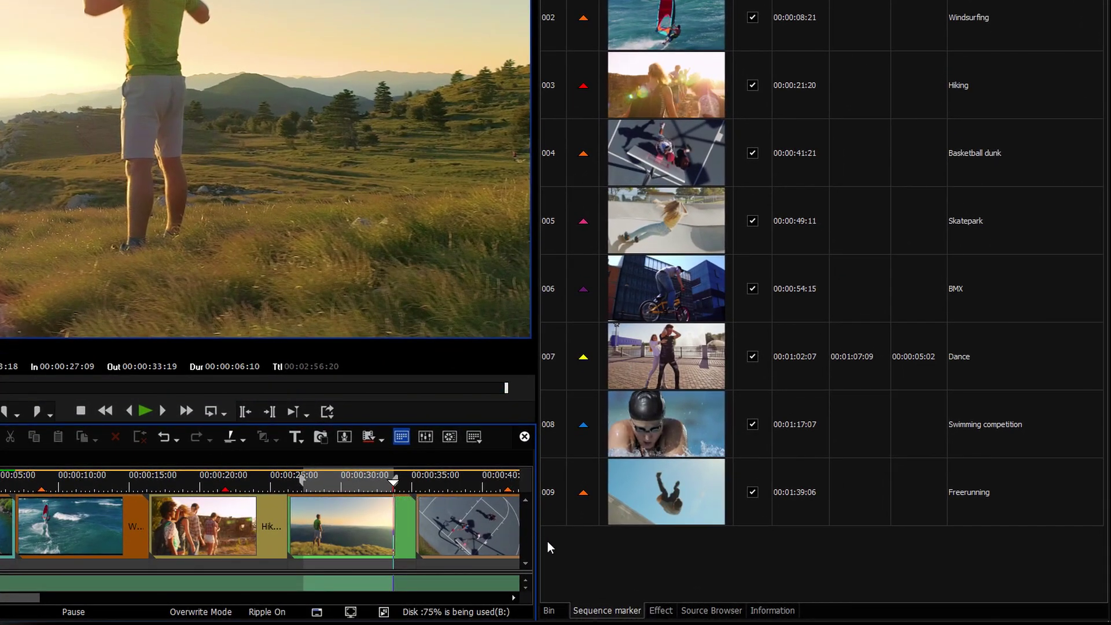
right_click(578, 555)
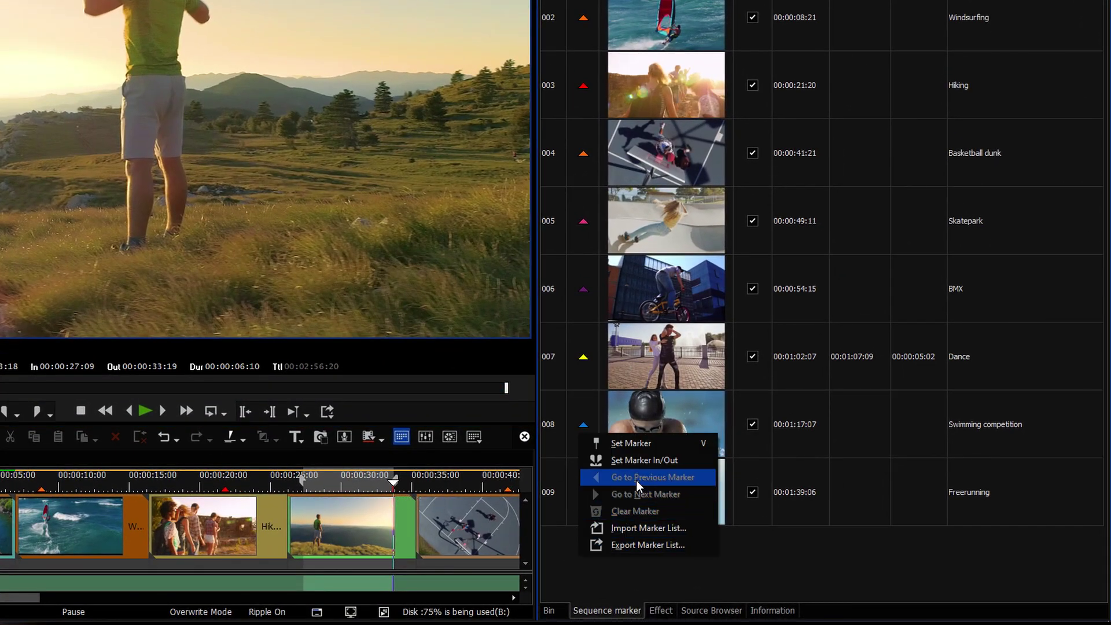
left_click(643, 460)
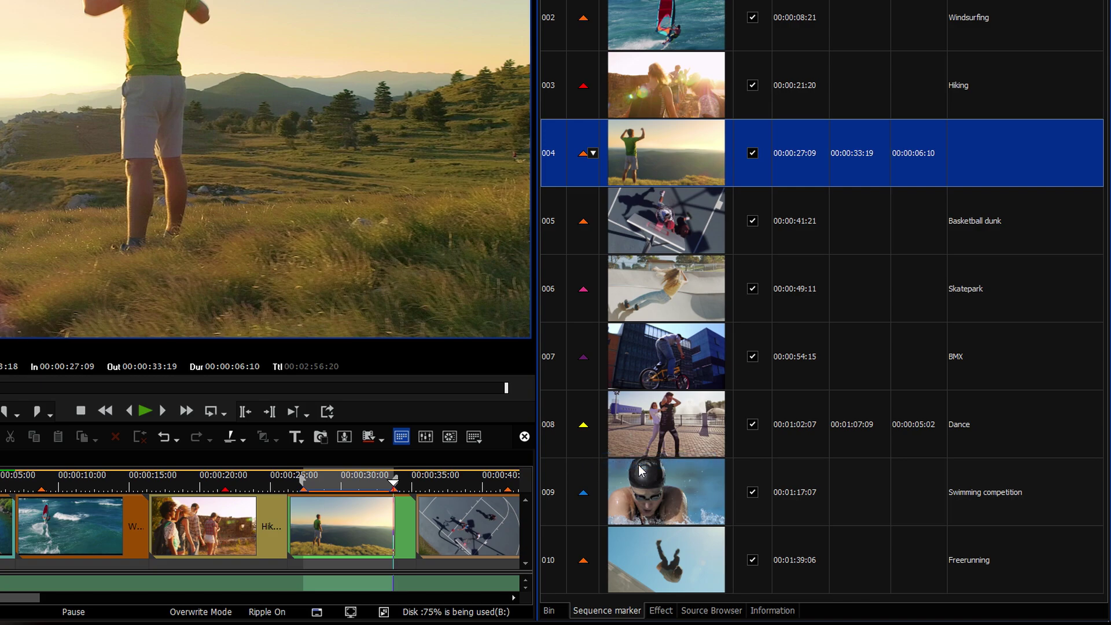
double_click(972, 177)
type("Mountai")
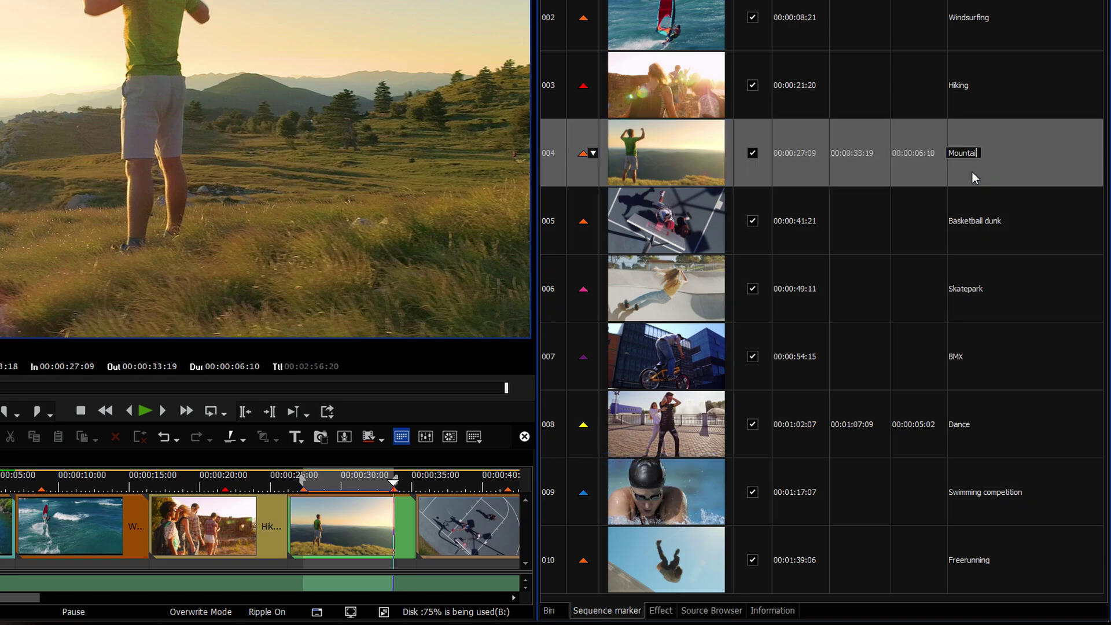
type("n Run")
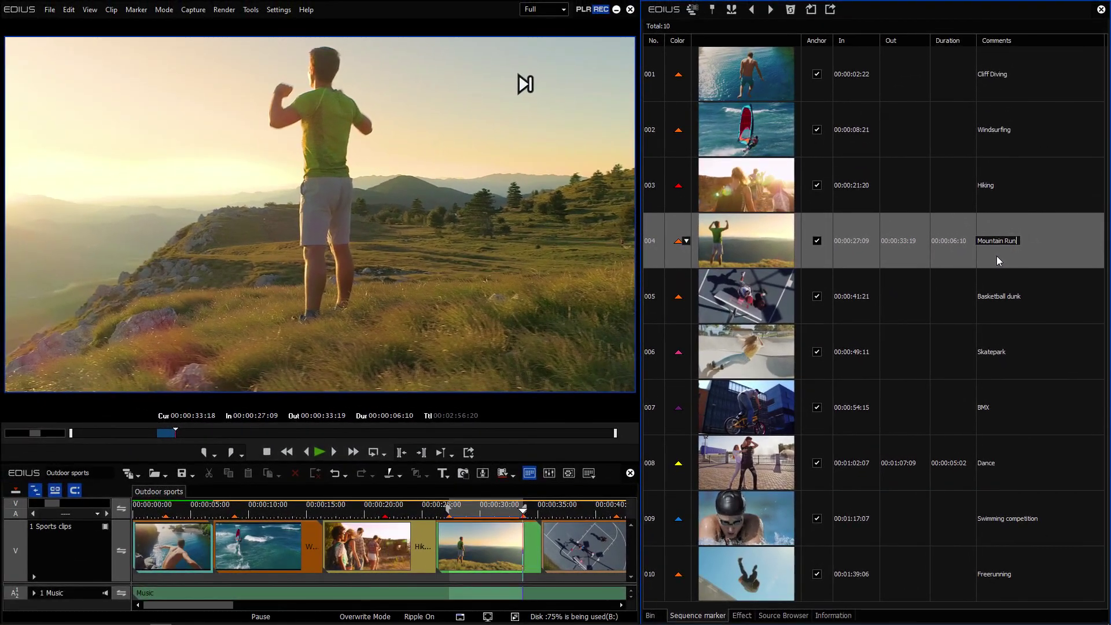
key("Return")
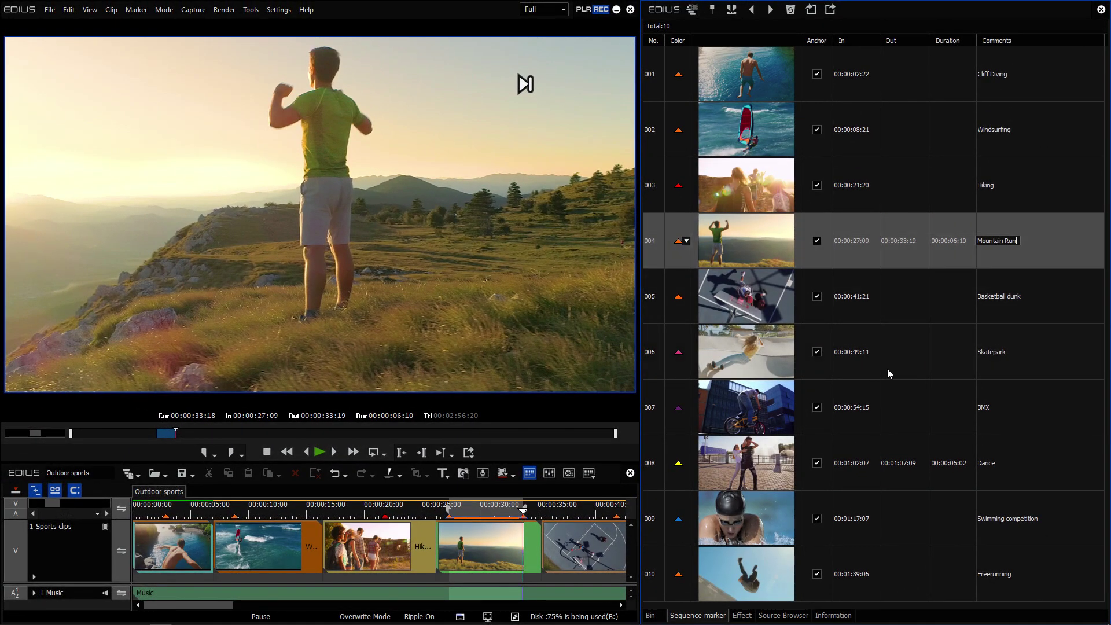
left_click(770, 462)
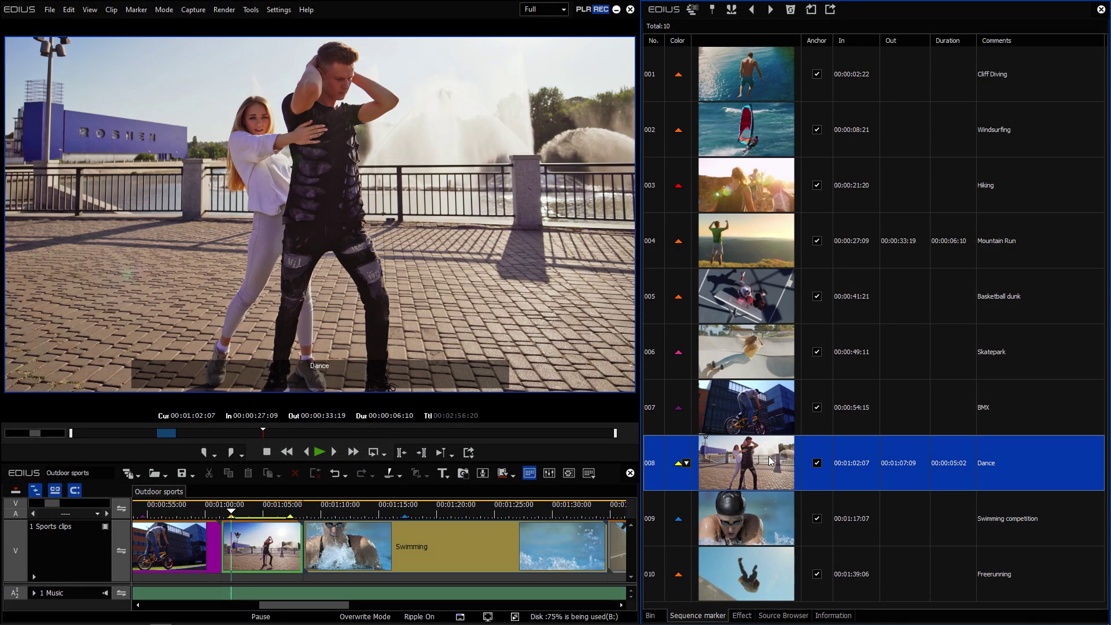
left_click(743, 300)
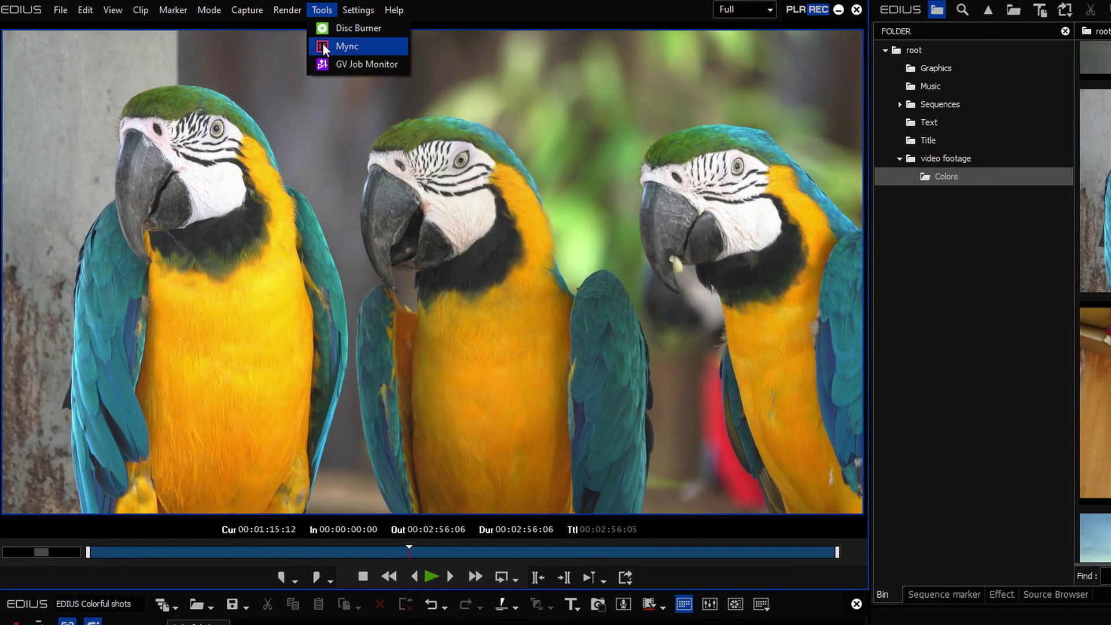
Cancel the four selected export jobs in the GV Job Monitor.
left_click(356, 64)
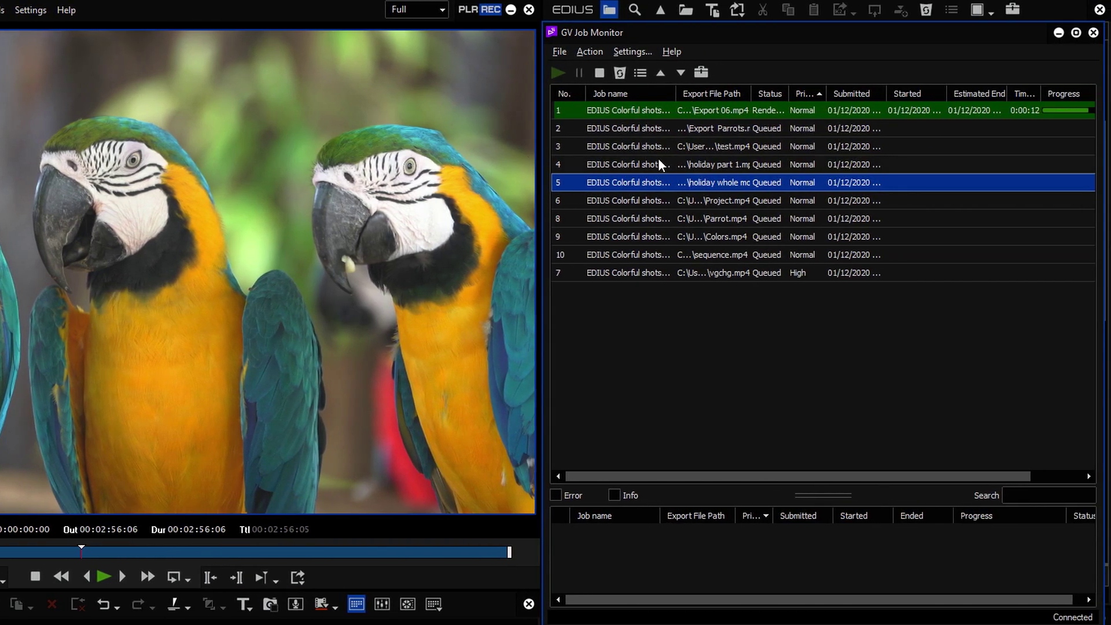
left_click(692, 144)
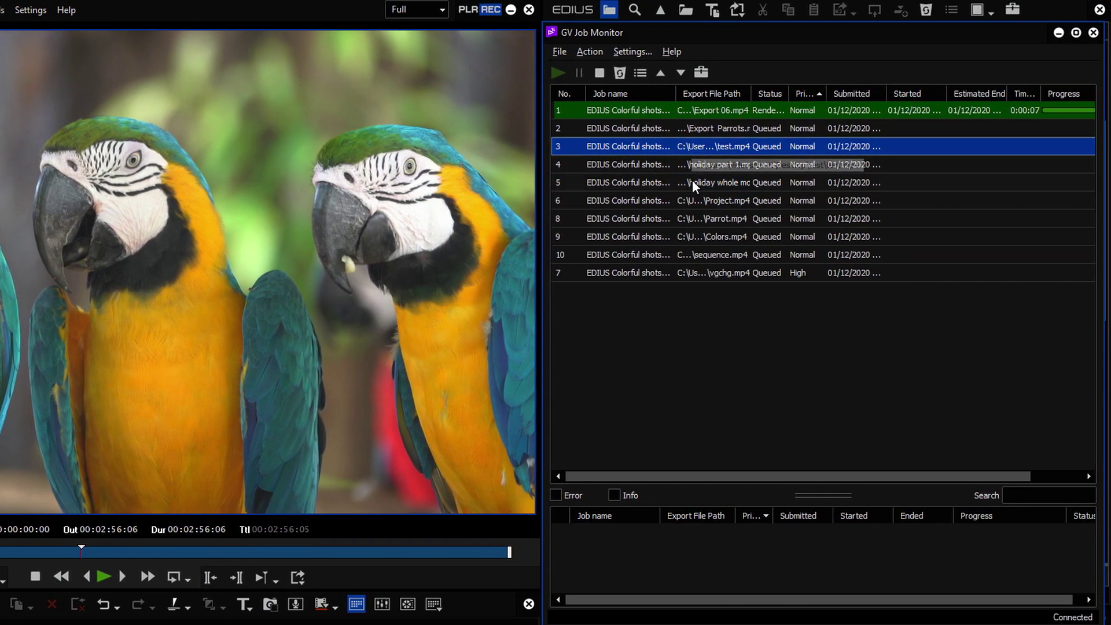
left_click(693, 198, "shift")
right_click(694, 199)
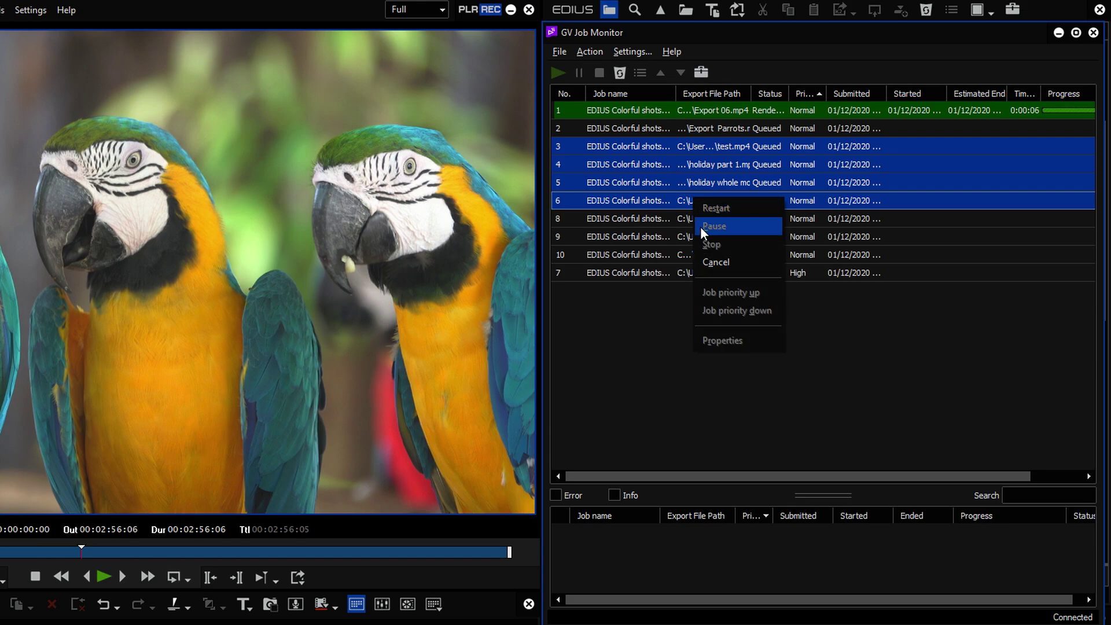
left_click(715, 262)
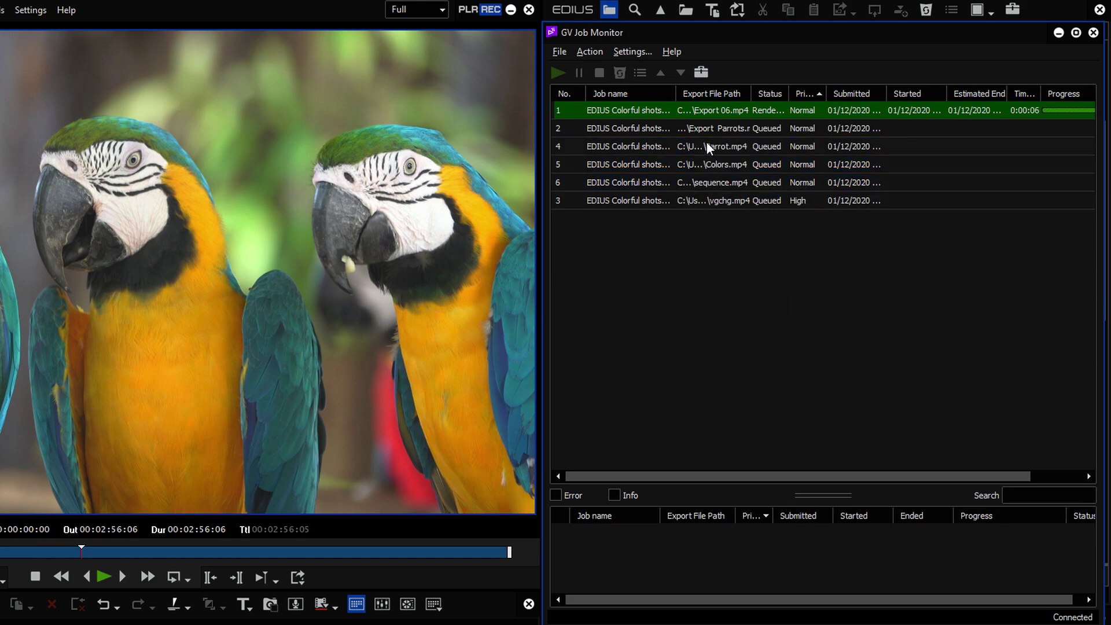
Cancel the running Export 06 render together with the jobs up to job 5.
left_click(702, 110)
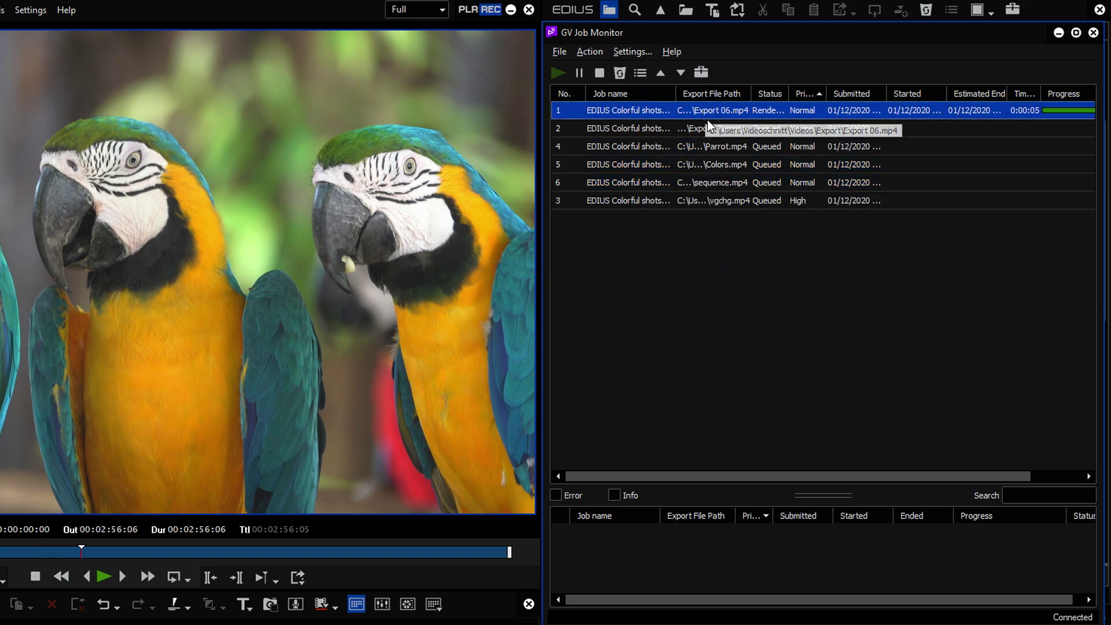
left_click(708, 164, "shift")
right_click(708, 164)
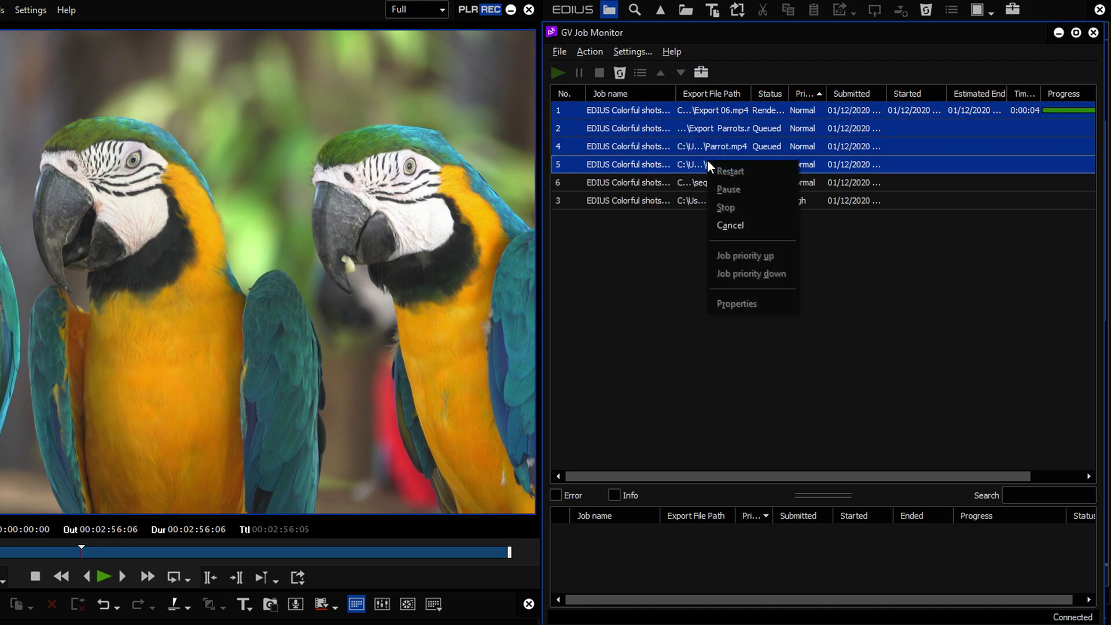
left_click(726, 223)
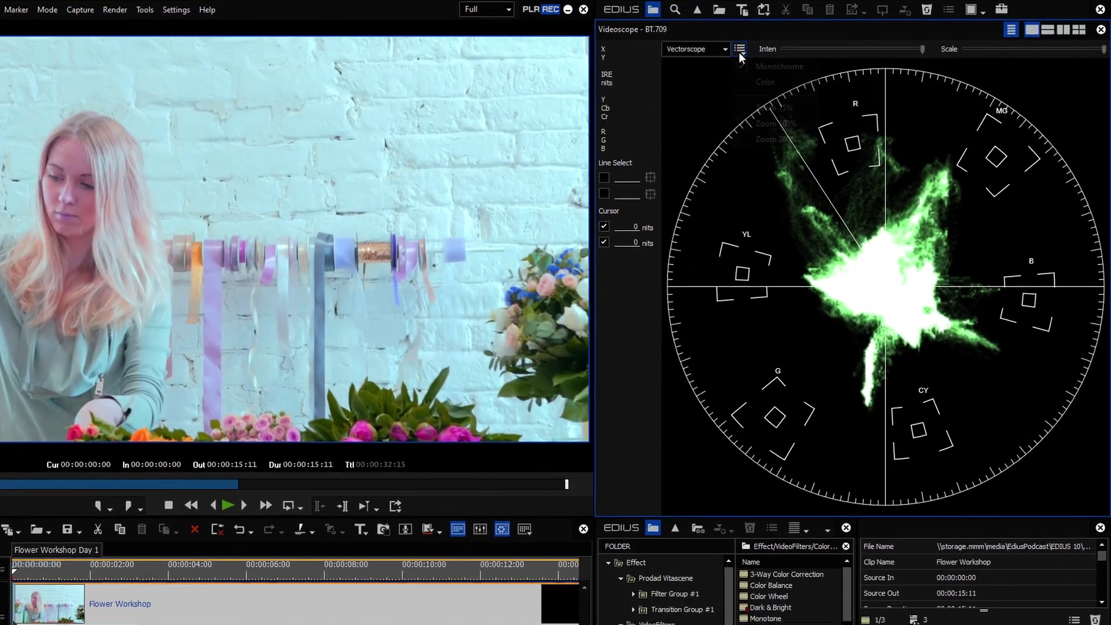
Switch the vectorscope display to Color and enable the florist clip's Mask filter.
left_click(738, 52)
left_click(703, 91)
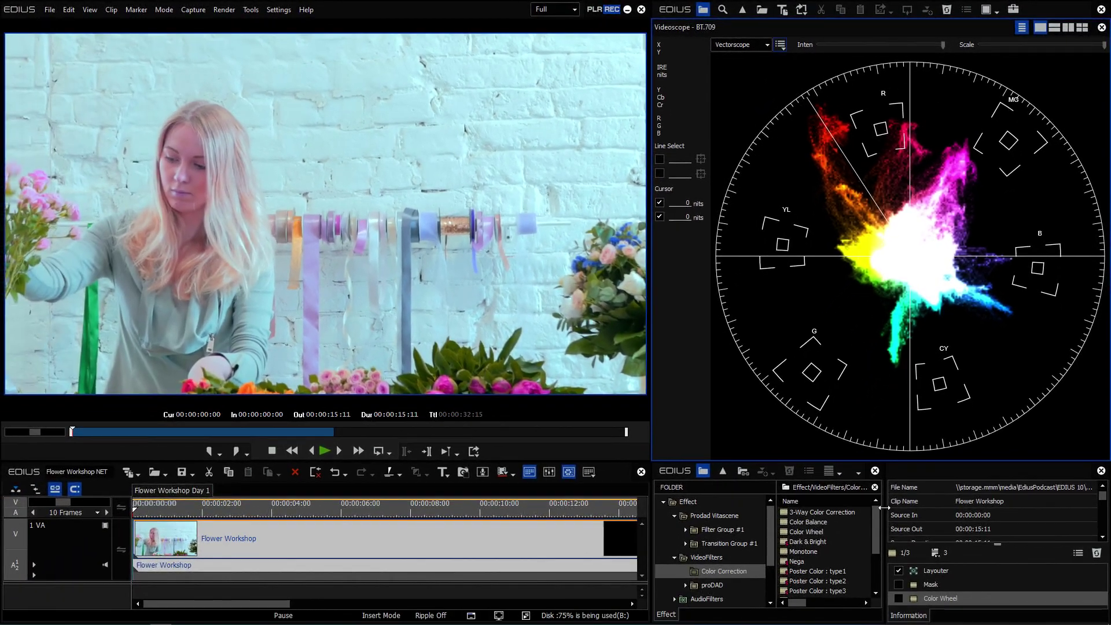
left_click(899, 586)
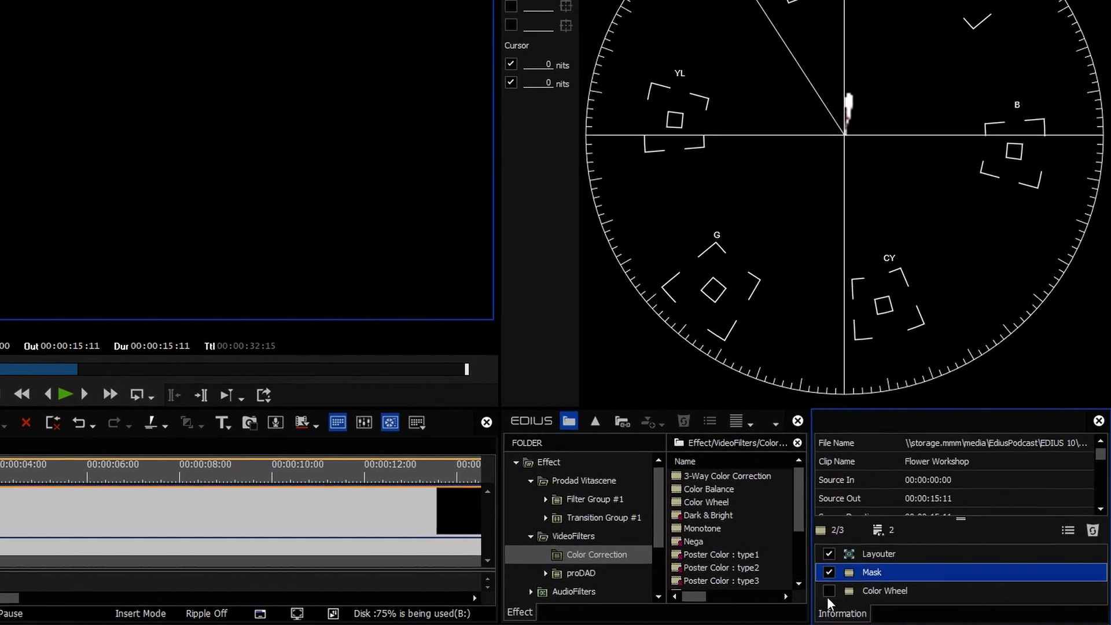
Enable Color Wheel, shift its hue about +38°, apply it, and untick the Mask filter.
left_click(939, 598)
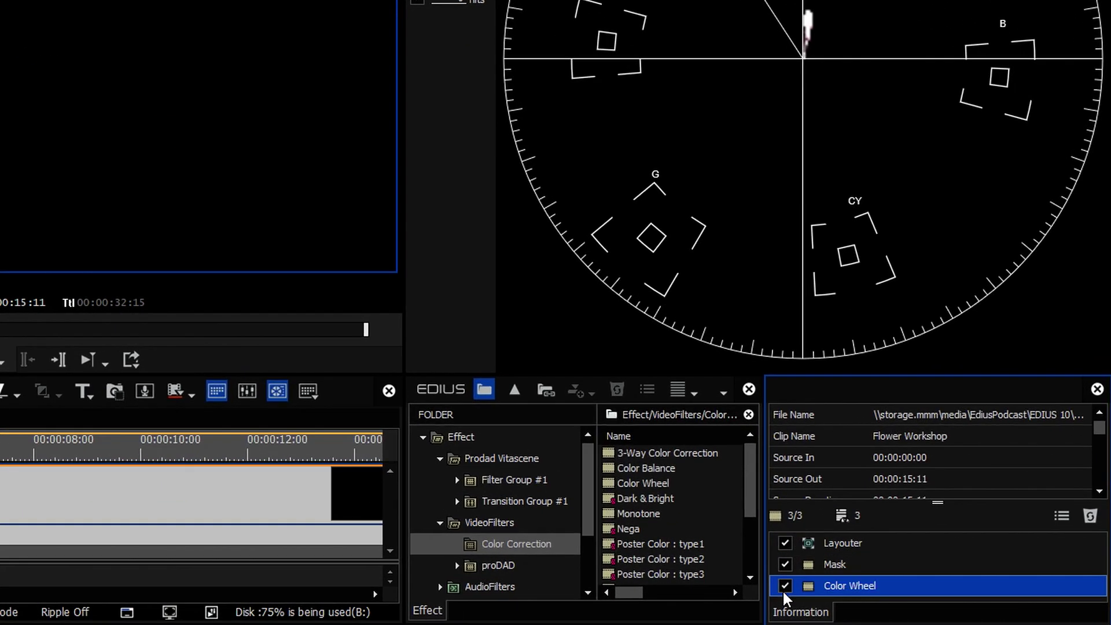
double_click(829, 589)
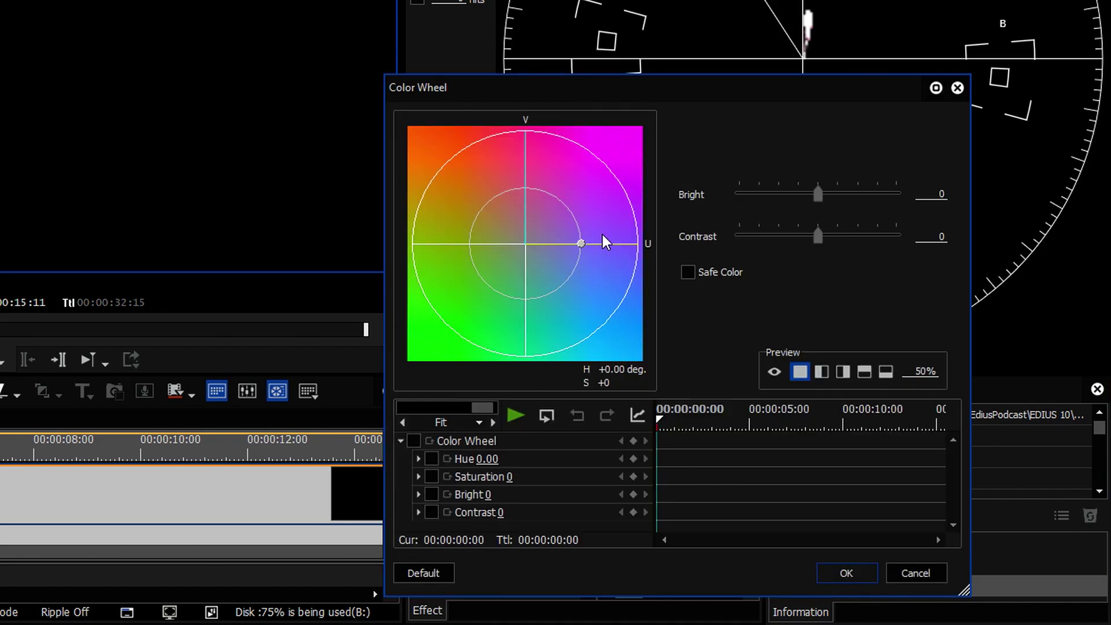
left_click_drag(608, 249, 602, 194)
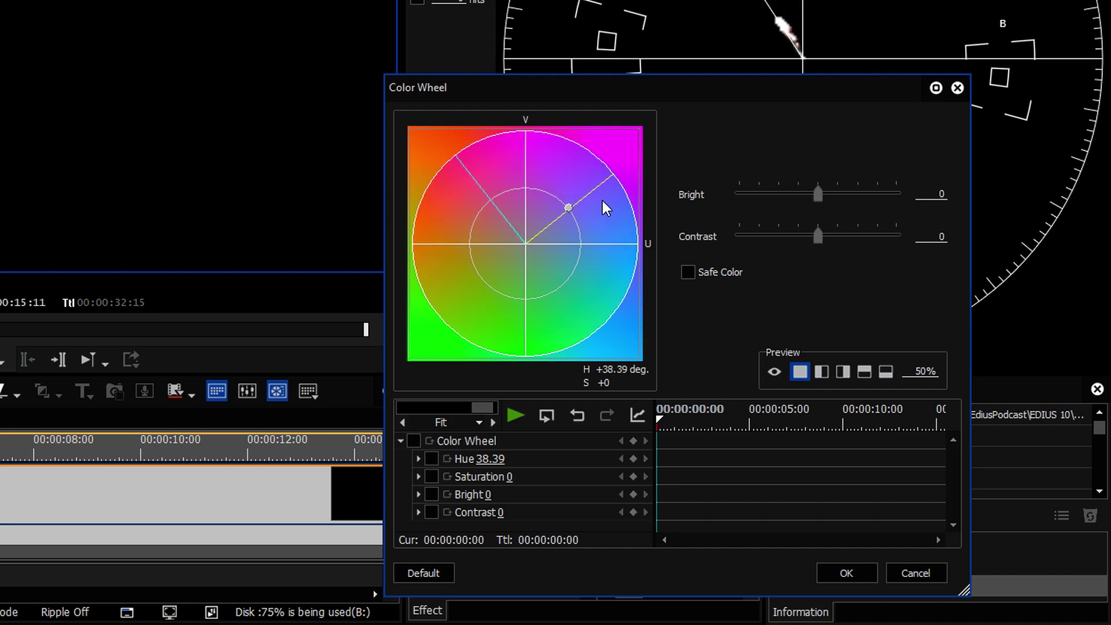
left_click(846, 573)
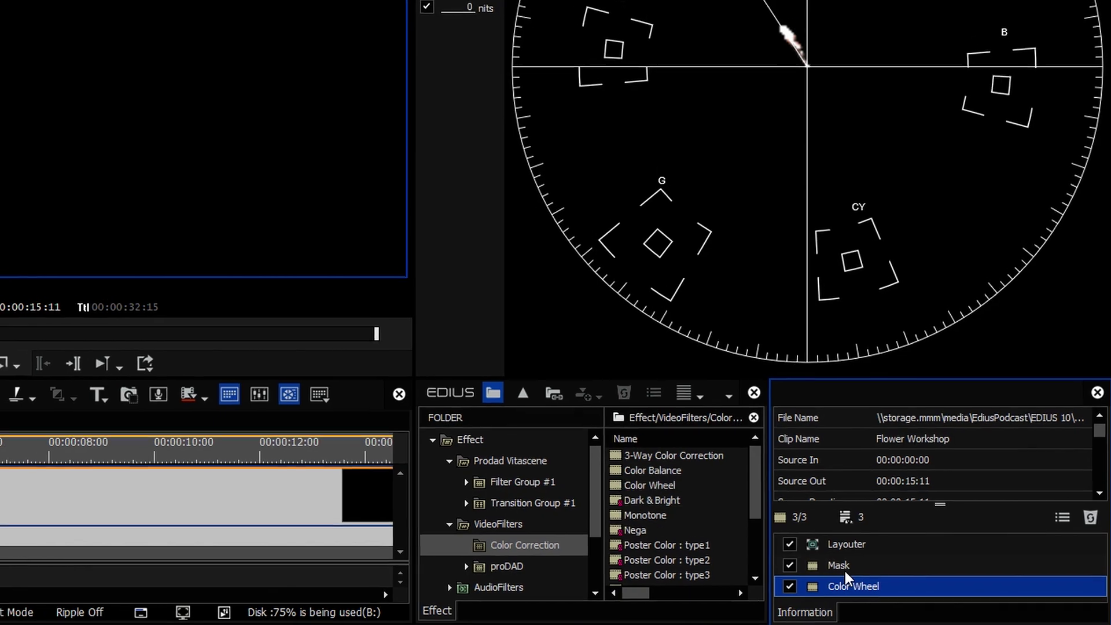
left_click(846, 569)
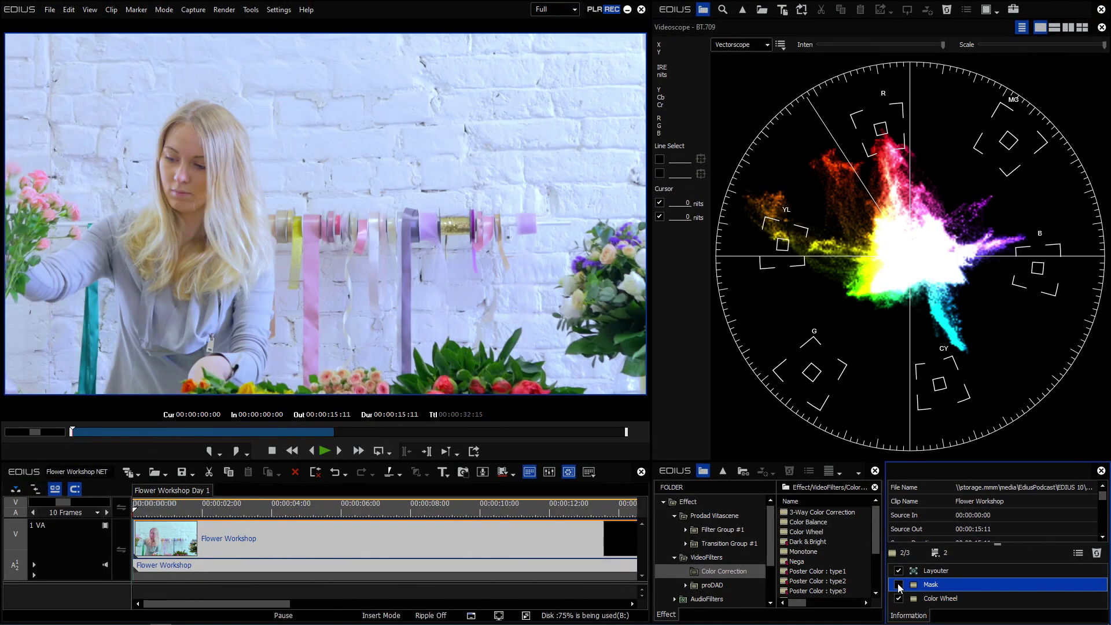